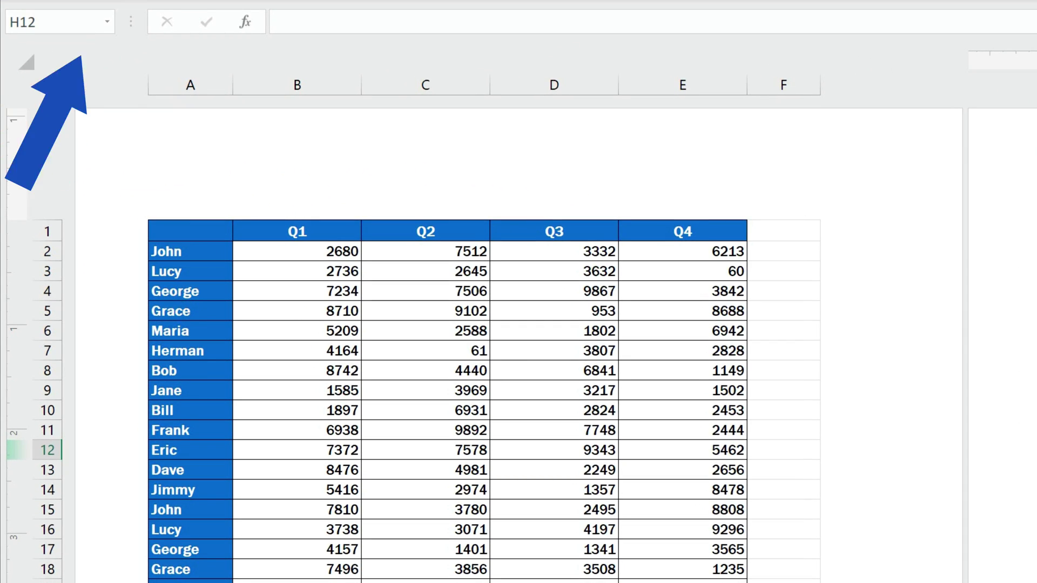
Leave the header preview and return to Normal view showing the Q1–Q4 sales table.
click(518, 200)
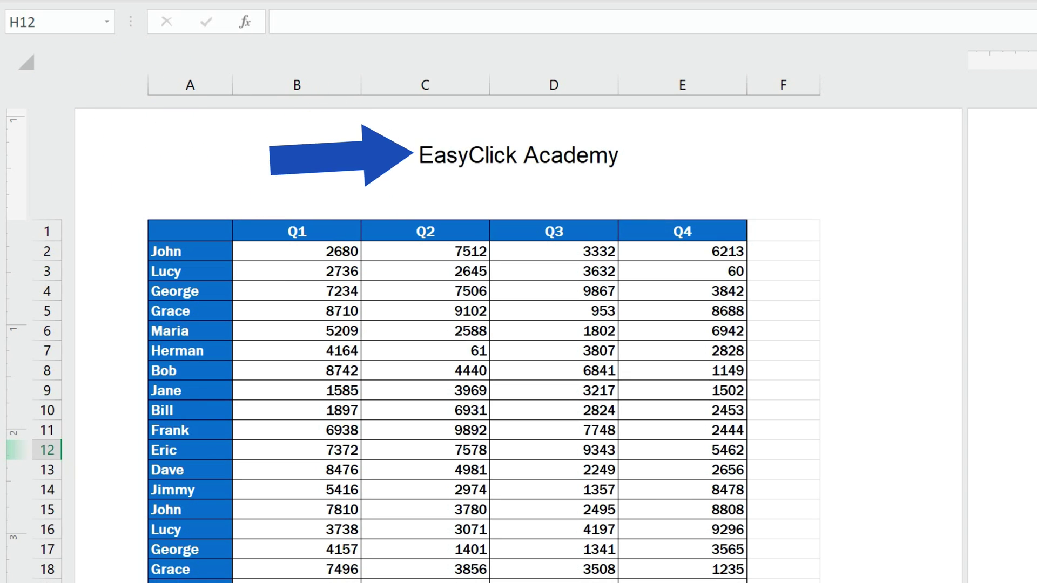
click(862, 165)
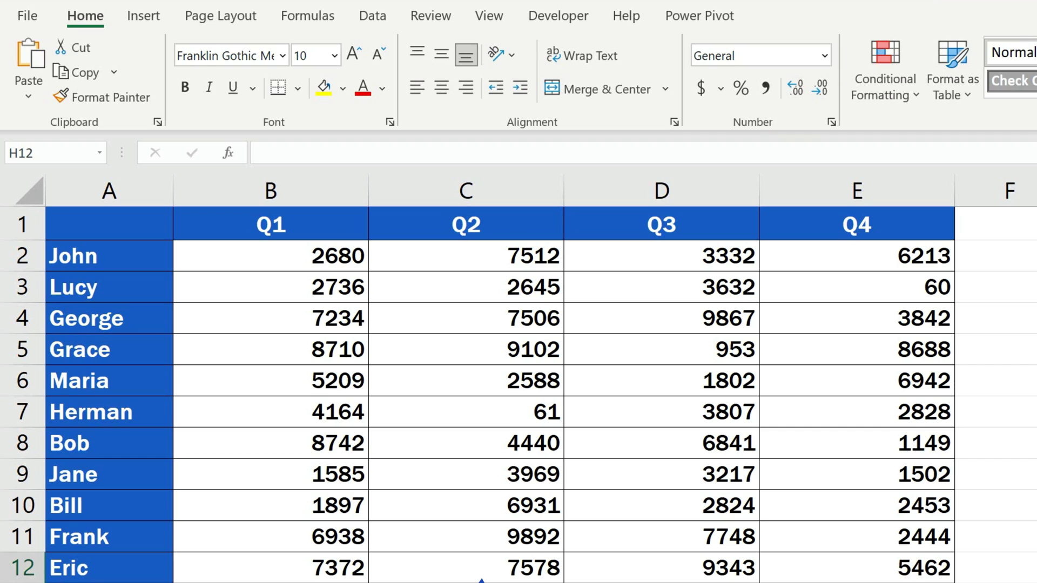
Switch the sheet to Page Layout view and edit the header's centre section.
click(496, 21)
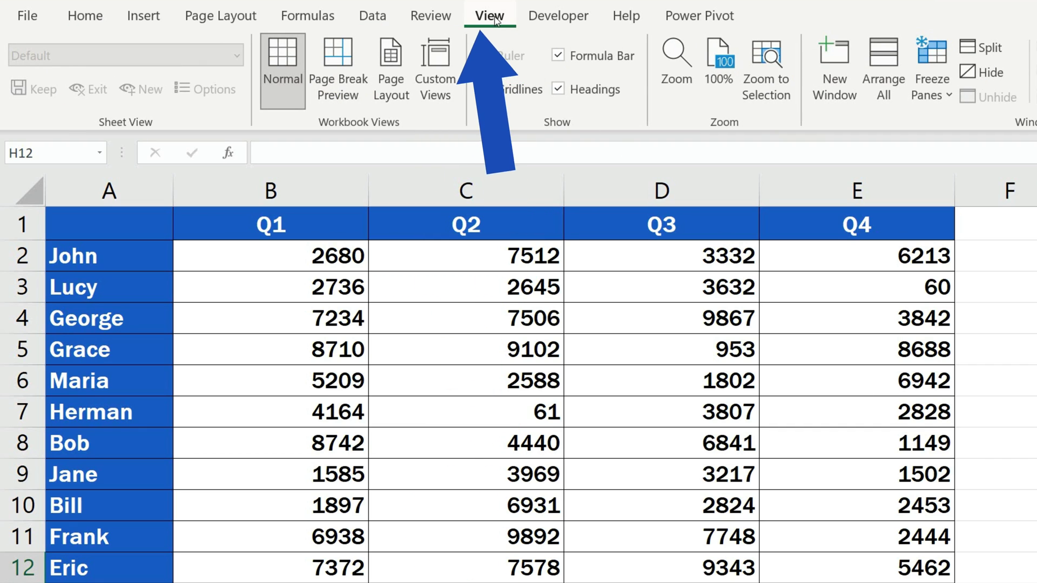
click(397, 61)
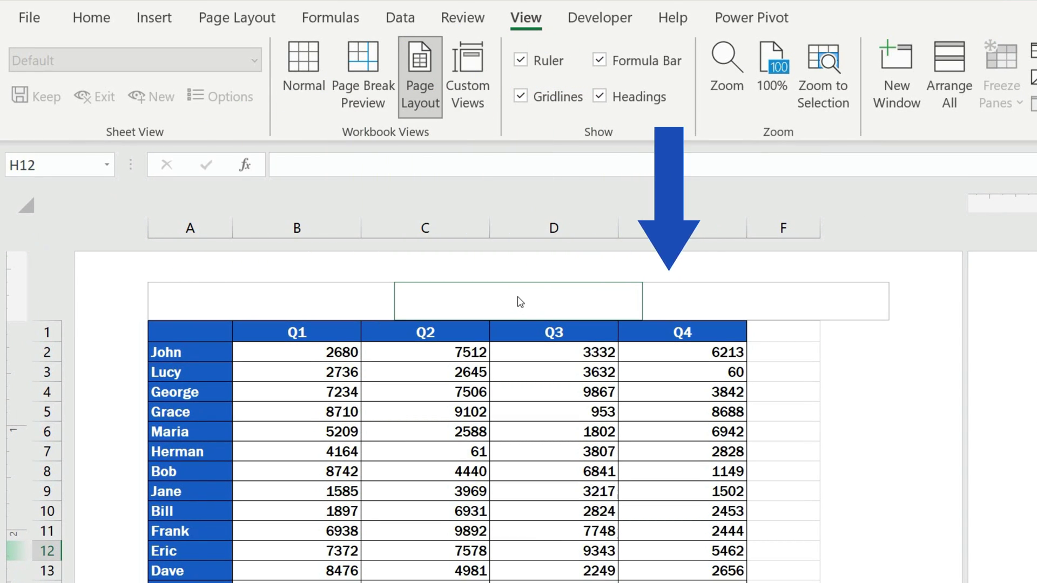
click(520, 300)
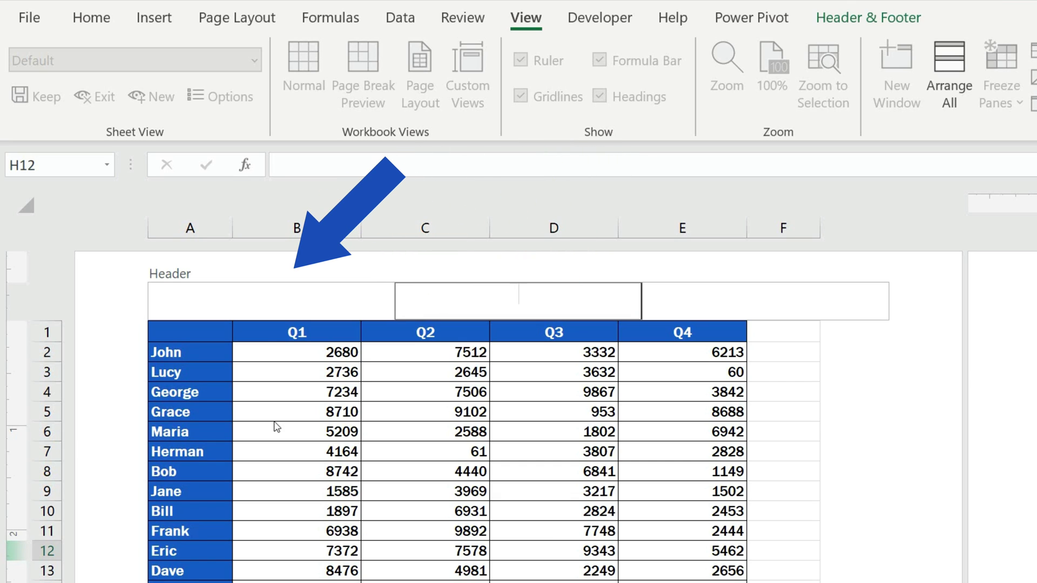
Insert a page number field into the left header section and check it on both pages.
click(254, 299)
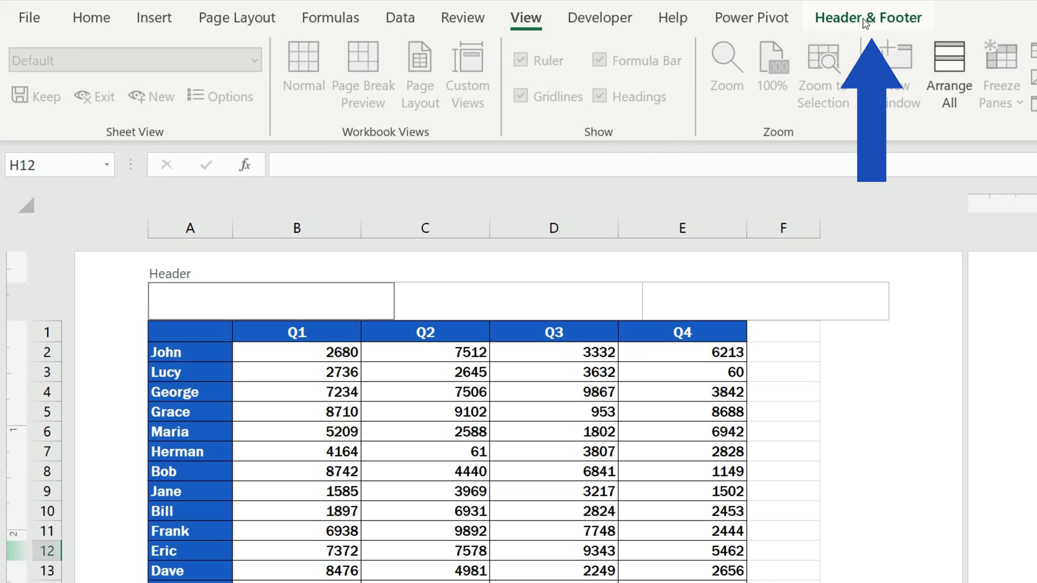
click(865, 22)
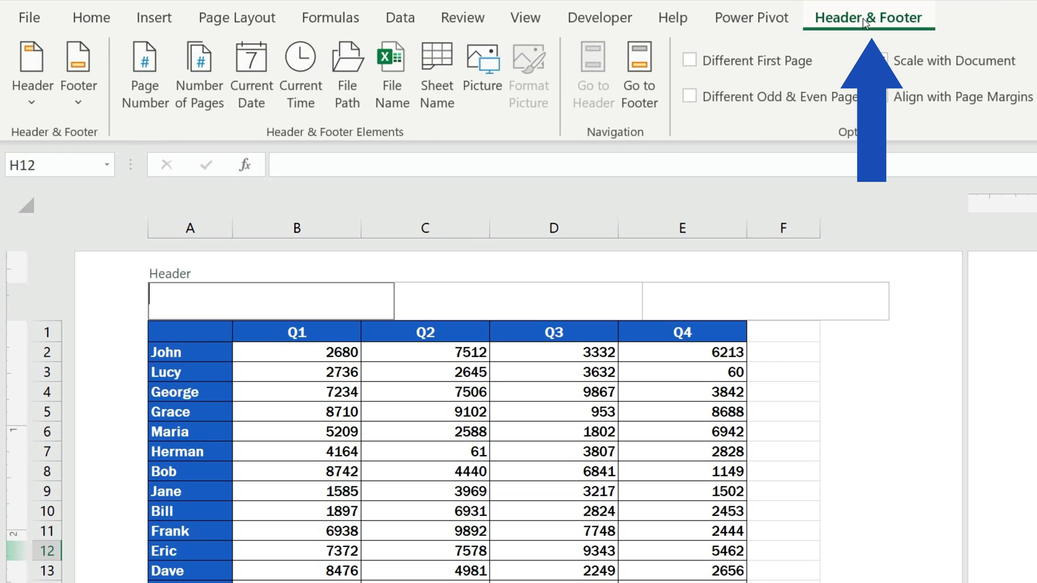
click(153, 71)
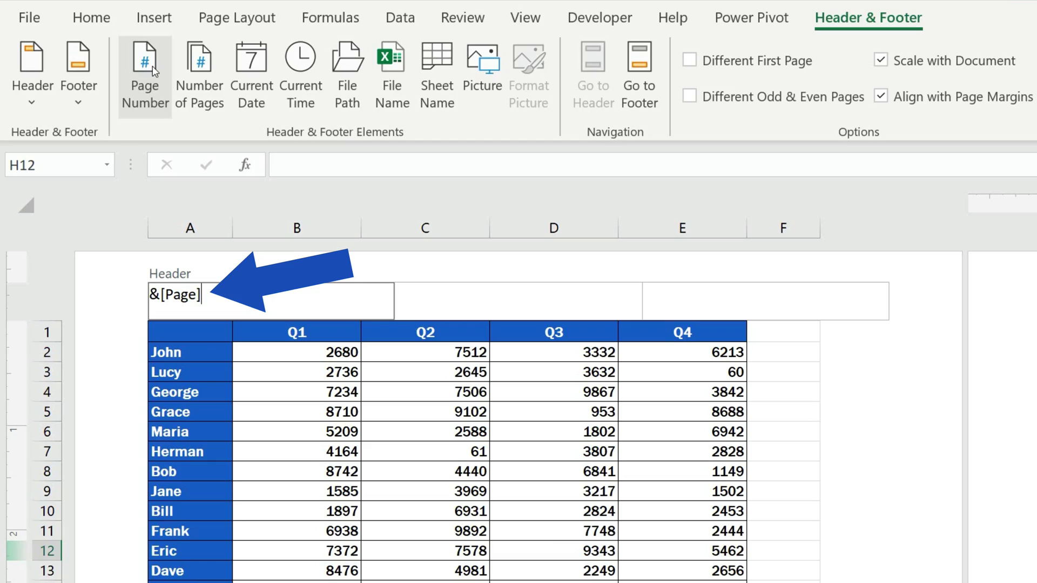
click(858, 567)
scroll(763, 475, down, 3)
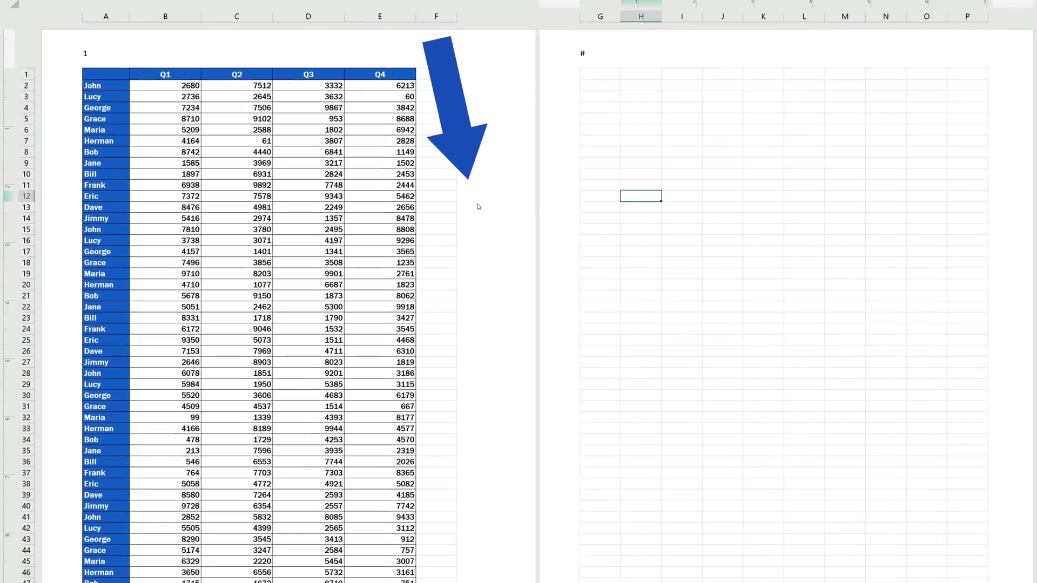
scroll(460, 189, down, 8)
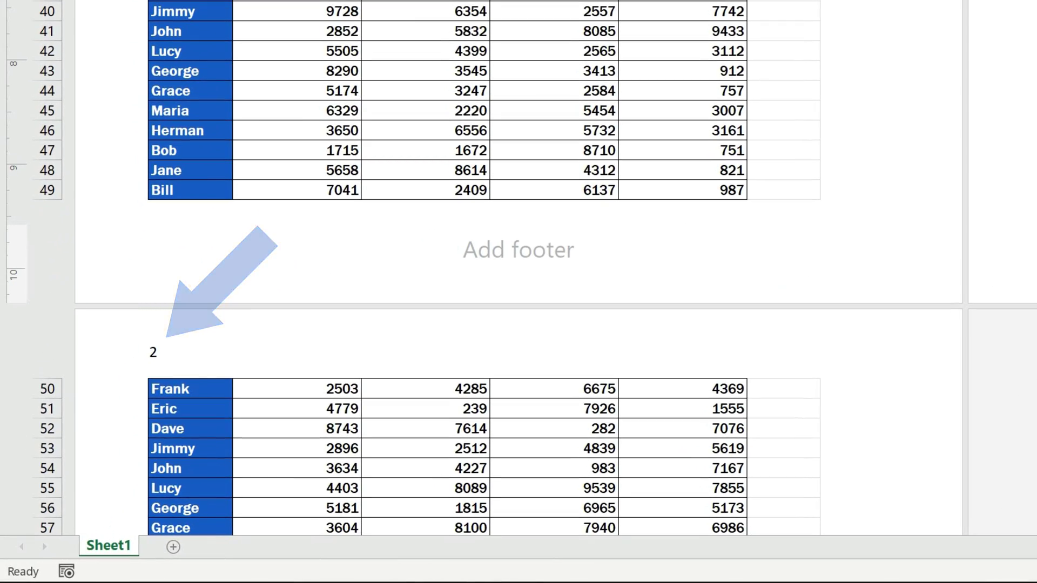
scroll(856, 42, up, 15)
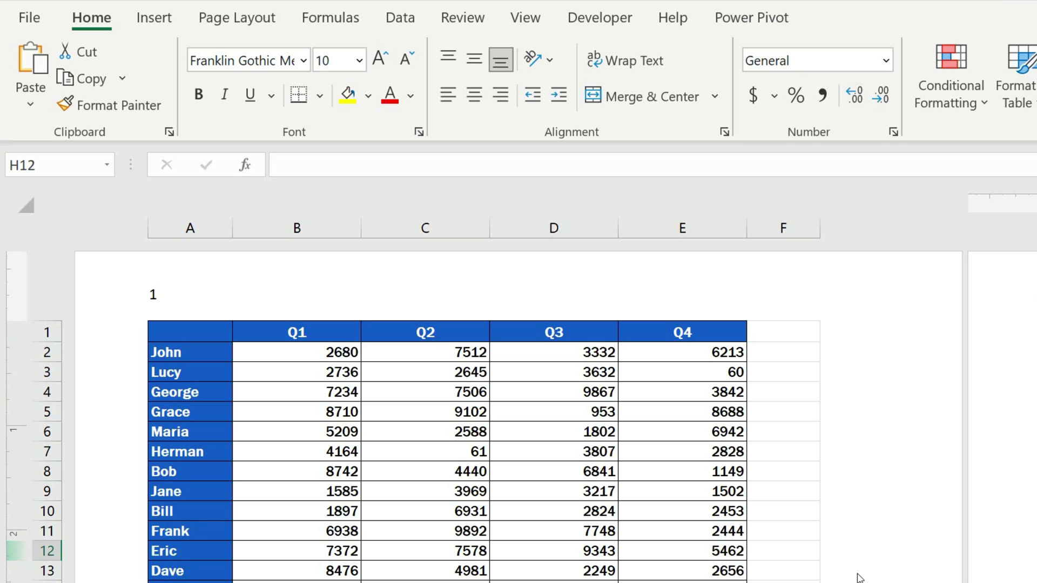
Extend the left header to page / total pages, reading '1 / 2' and '2 / 2'.
click(221, 292)
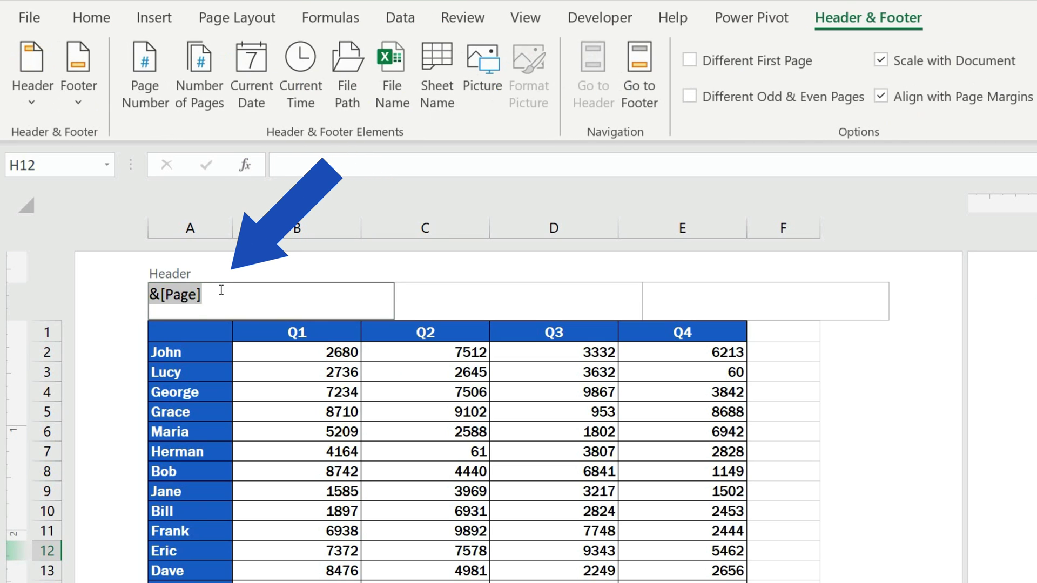
click(245, 294)
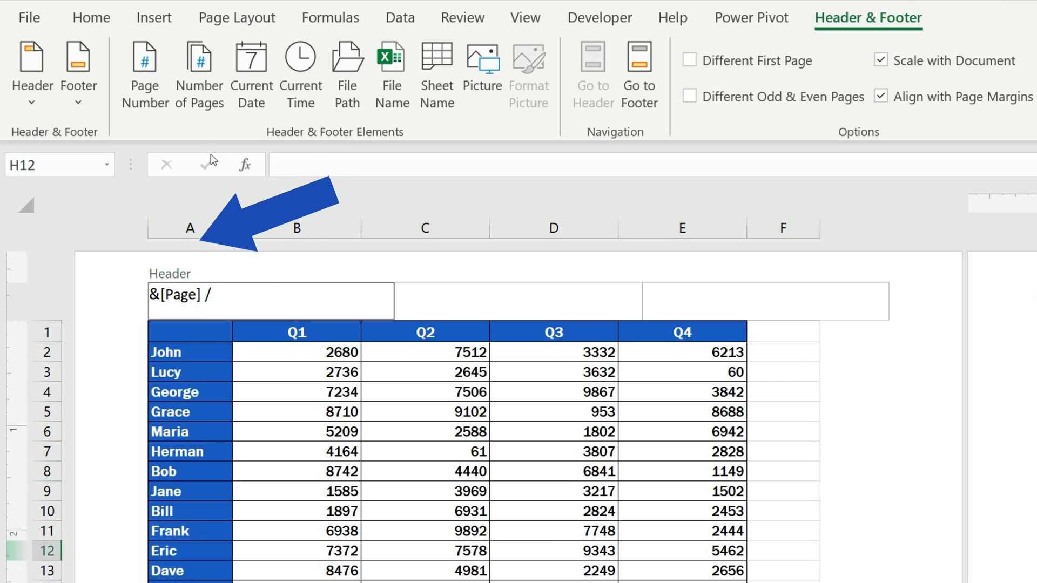
click(208, 67)
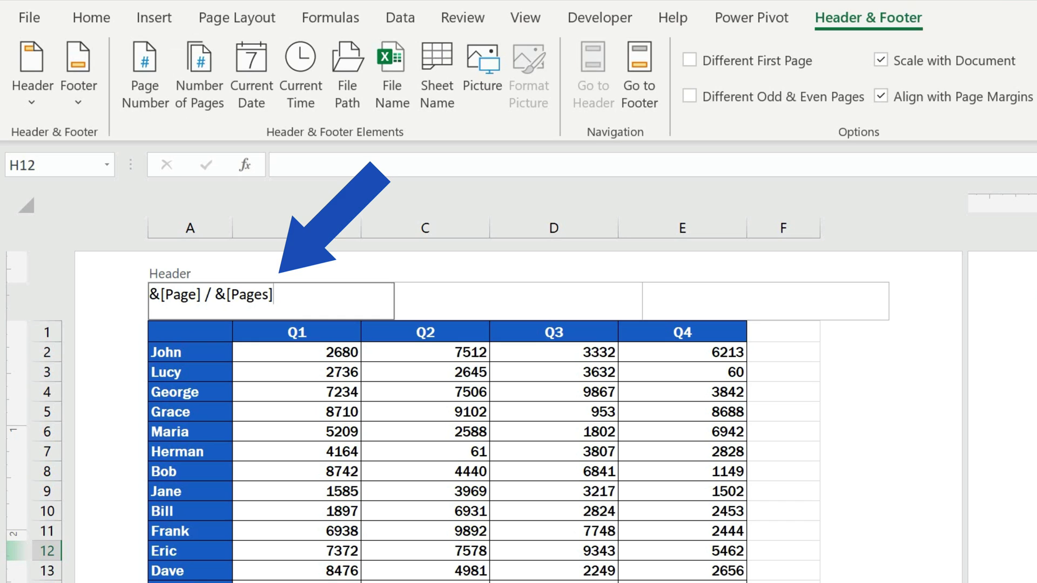
key(Escape)
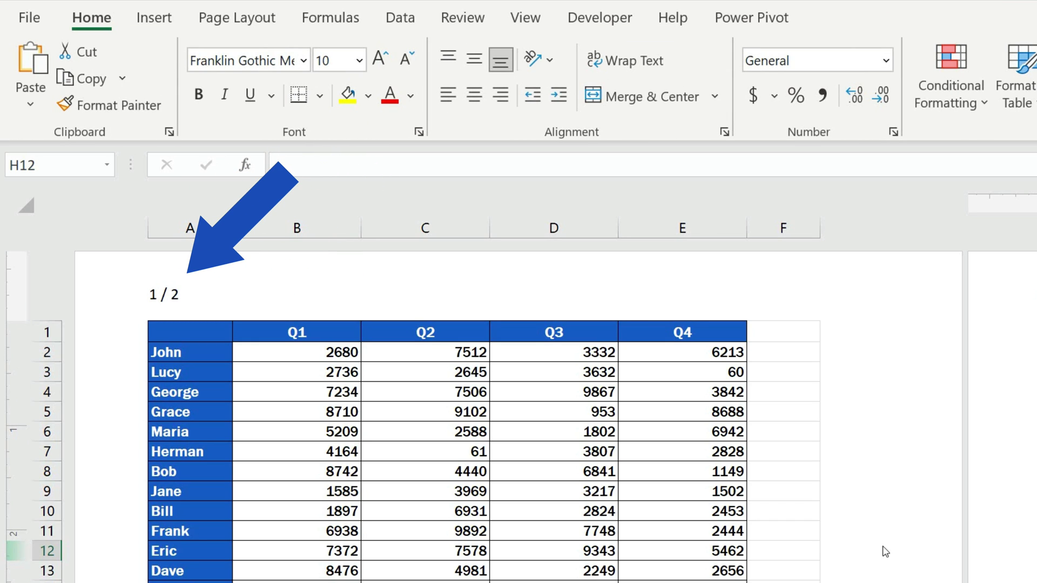
scroll(885, 551, down, 13)
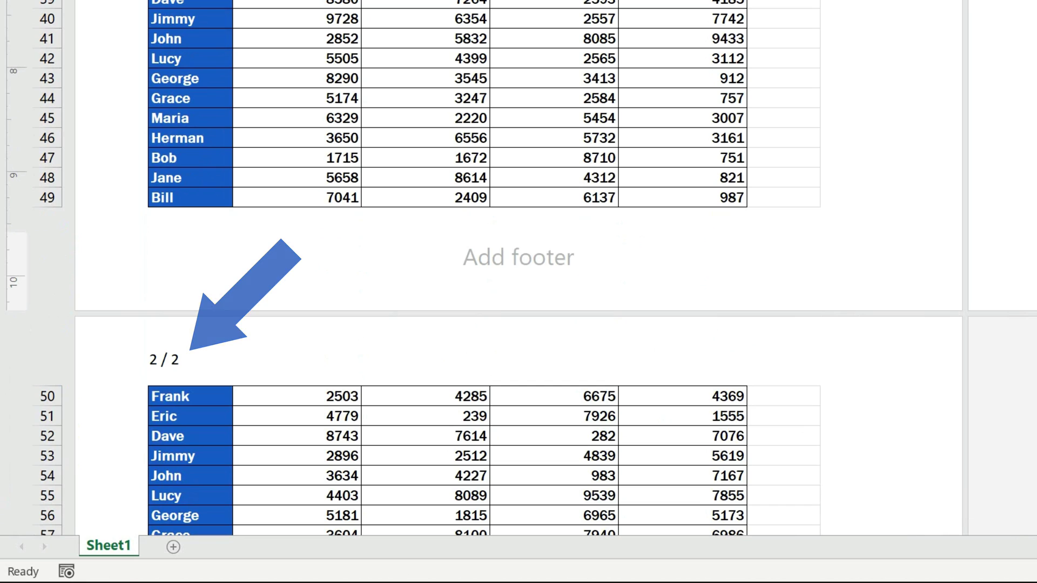
scroll(885, 81, up, 10)
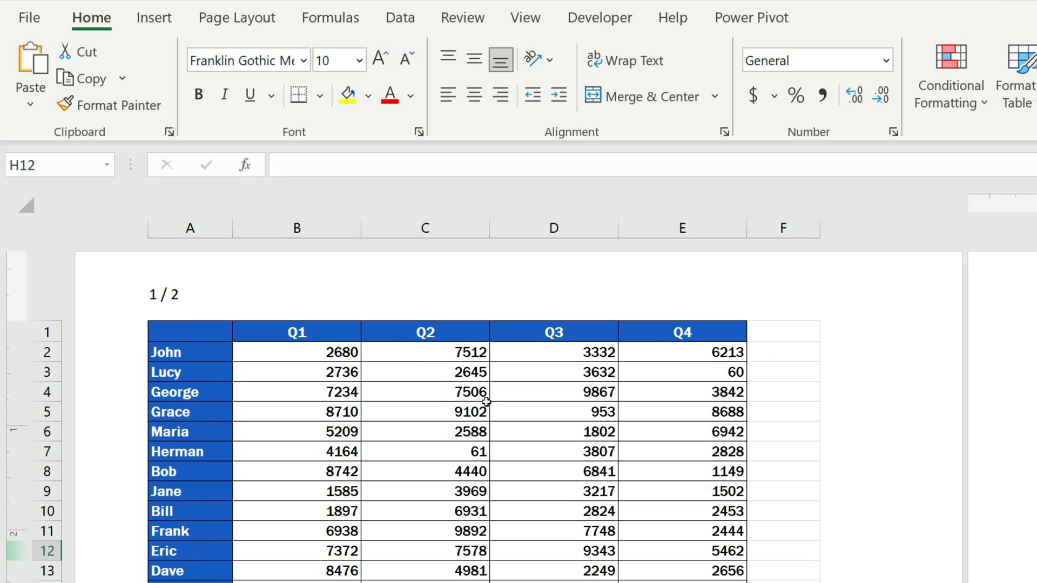
Open the Insert Pictures dialog for the header's right section.
click(309, 299)
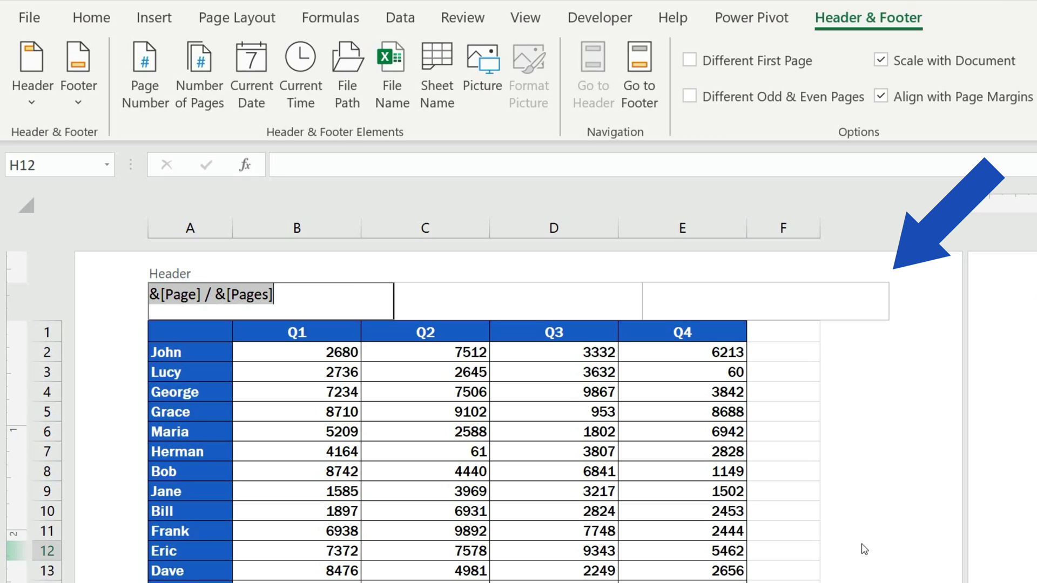
click(841, 298)
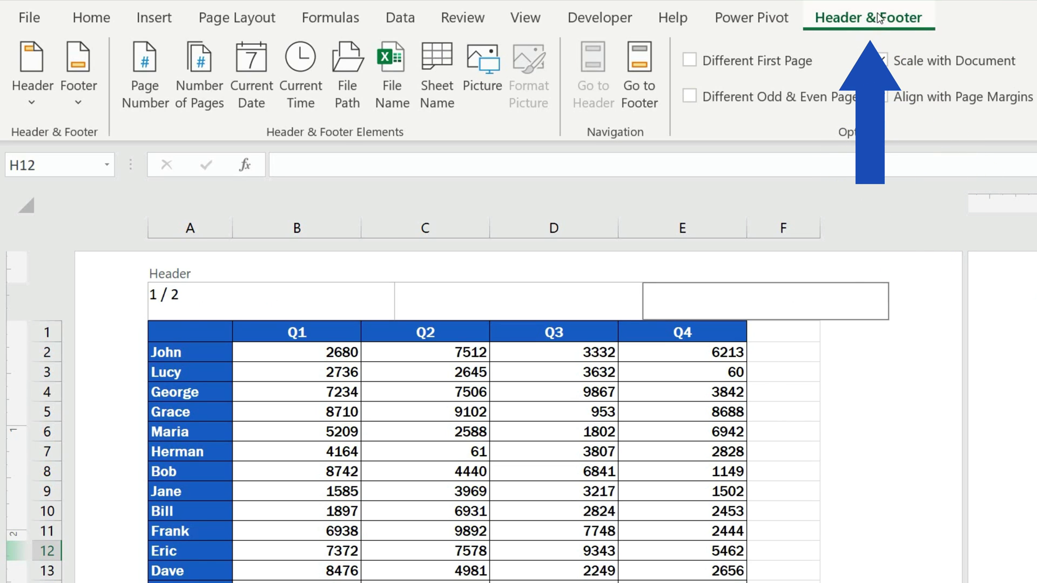
click(487, 71)
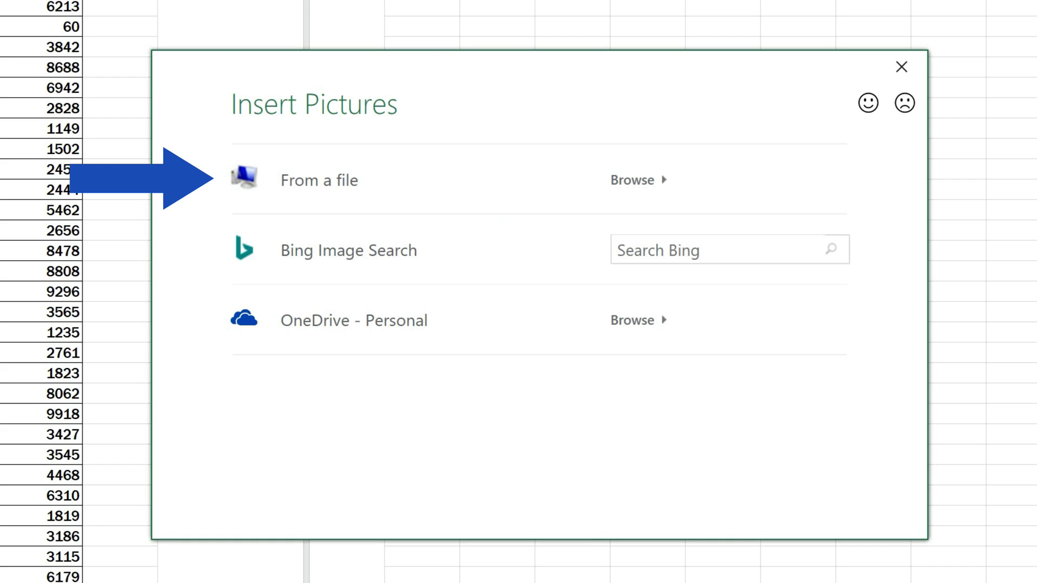
Insert the EasyClick Academy PNG from Desktop > EasyClick Academy into the right header.
click(365, 186)
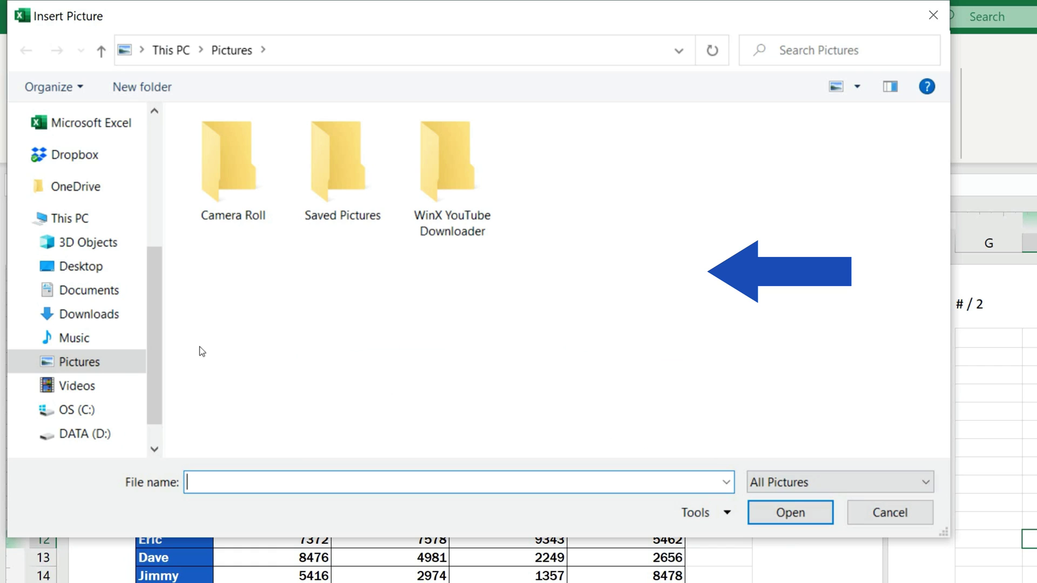
click(82, 266)
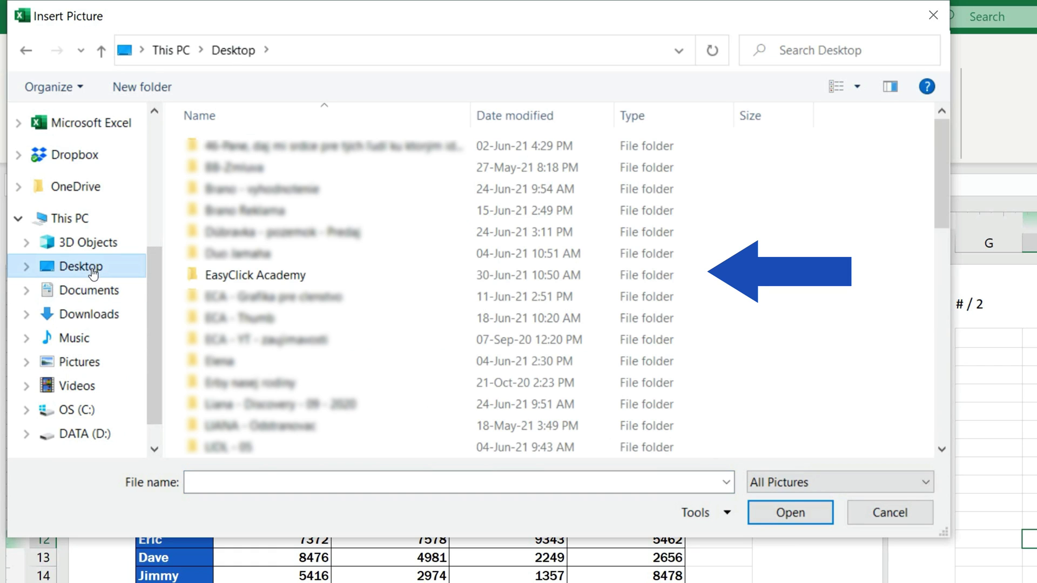
double_click(257, 271)
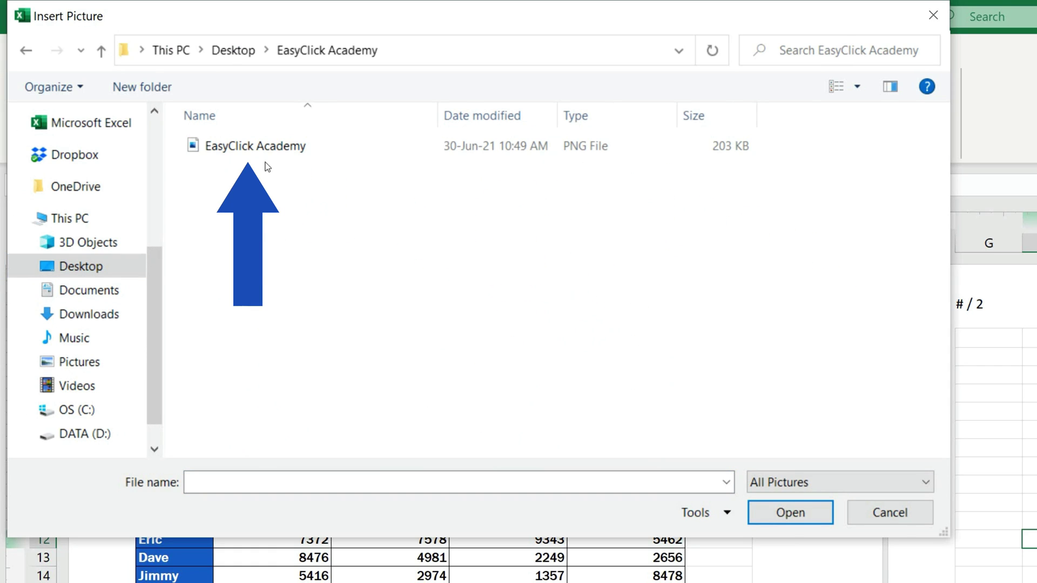
click(268, 148)
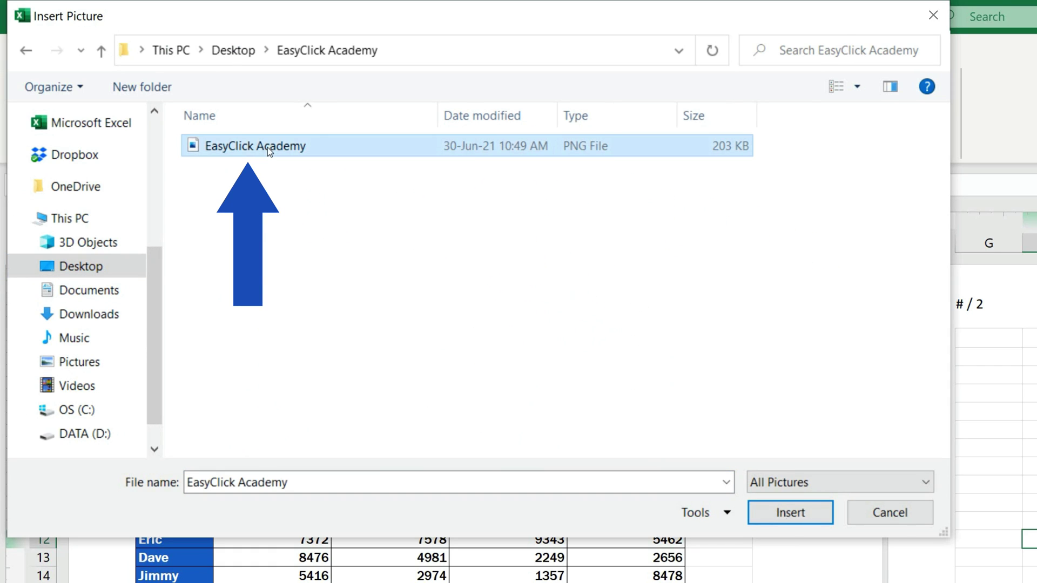
click(798, 517)
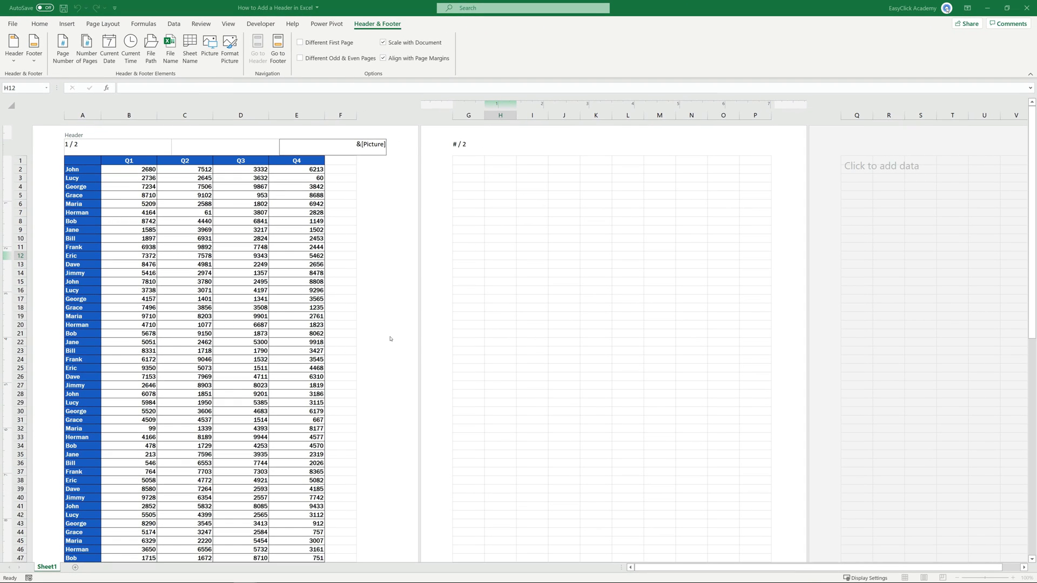
Check the oversized logo behind the table, then reselect the right header section.
click(383, 299)
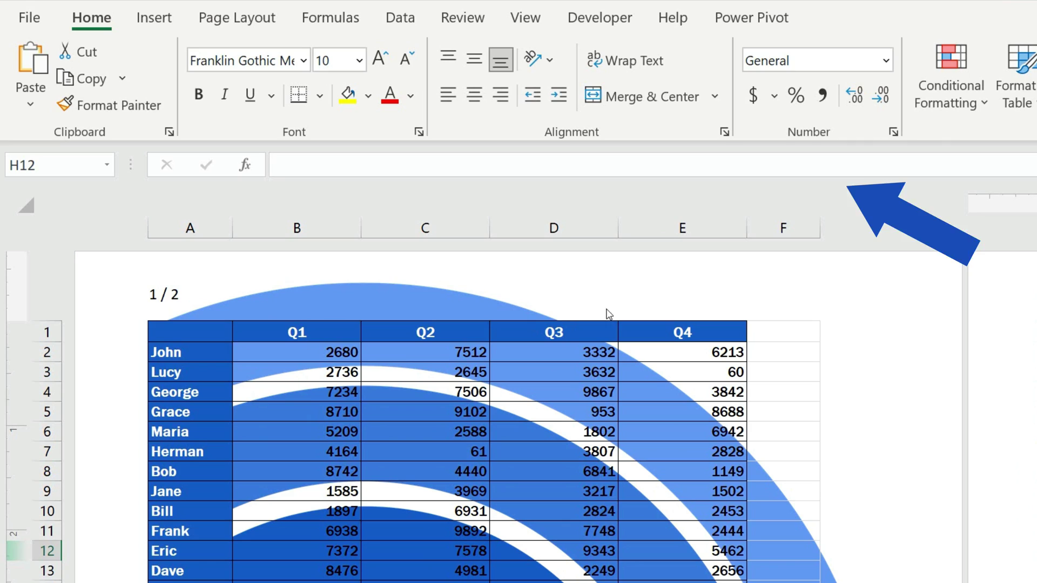
click(717, 298)
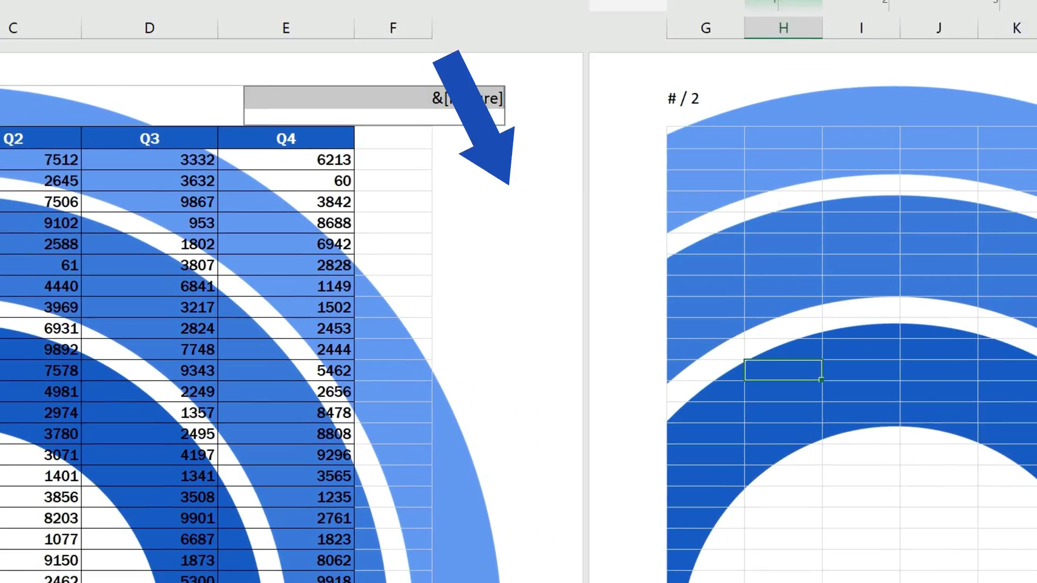
Set the header logo's Scale Height to 5% in Format Picture.
click(525, 71)
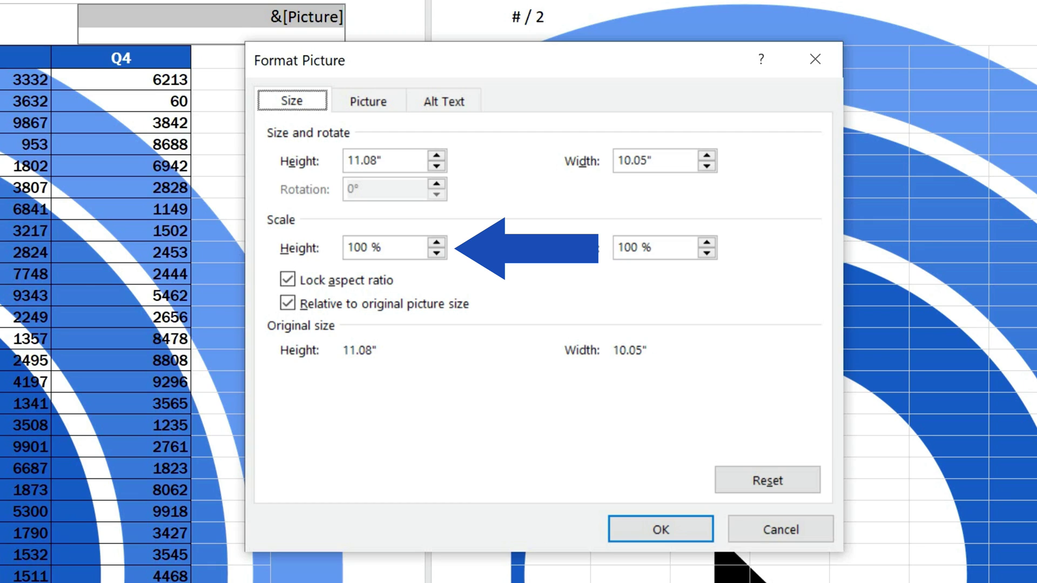
drag(398, 245, 315, 250)
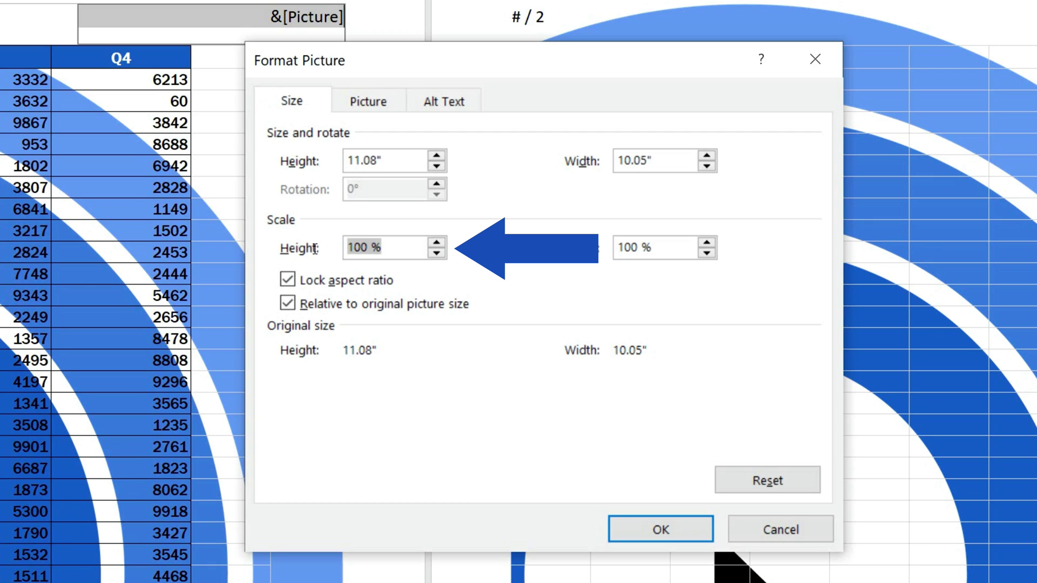
text(5)
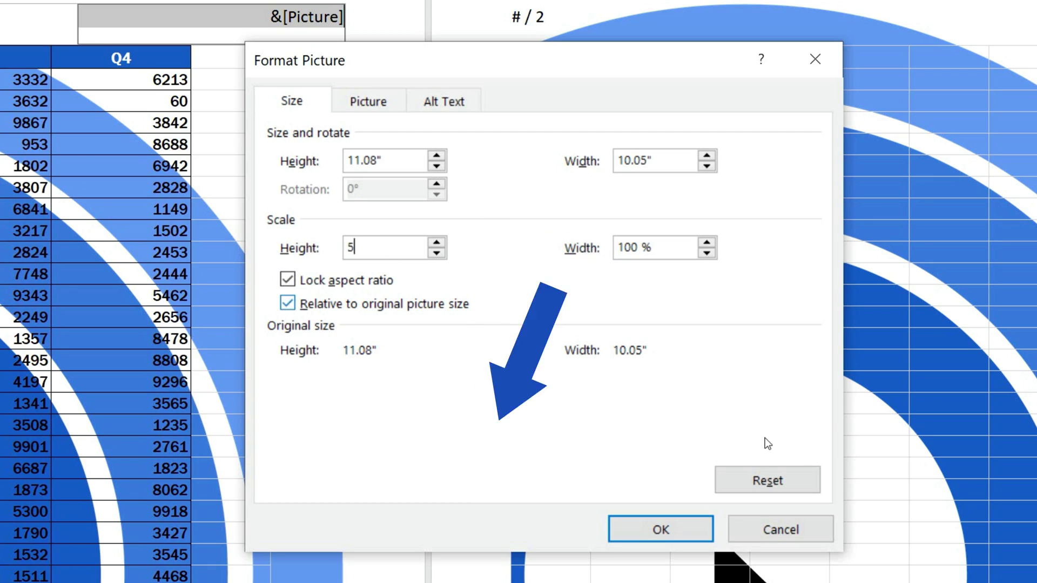
click(681, 530)
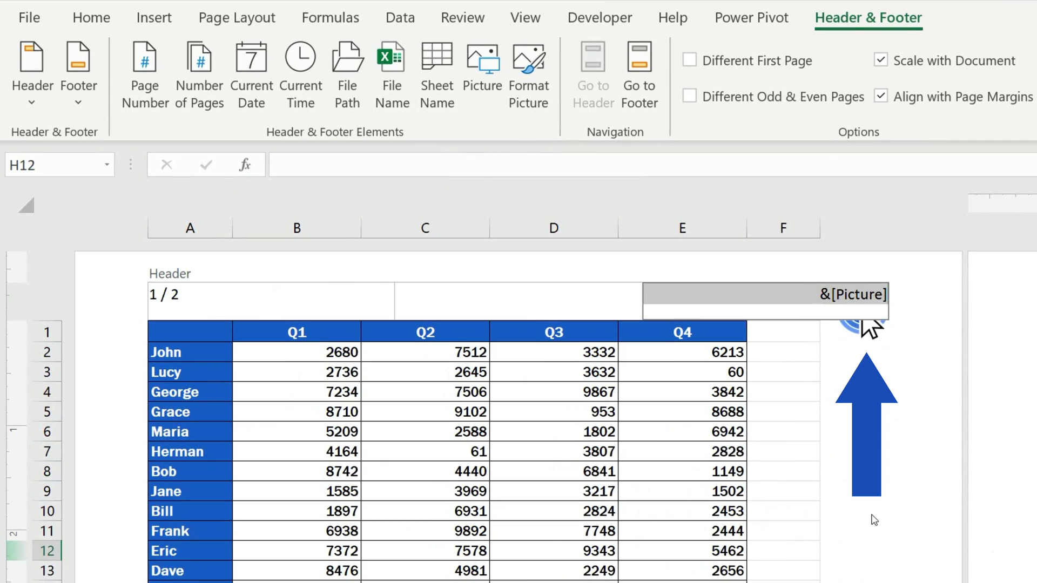
click(863, 318)
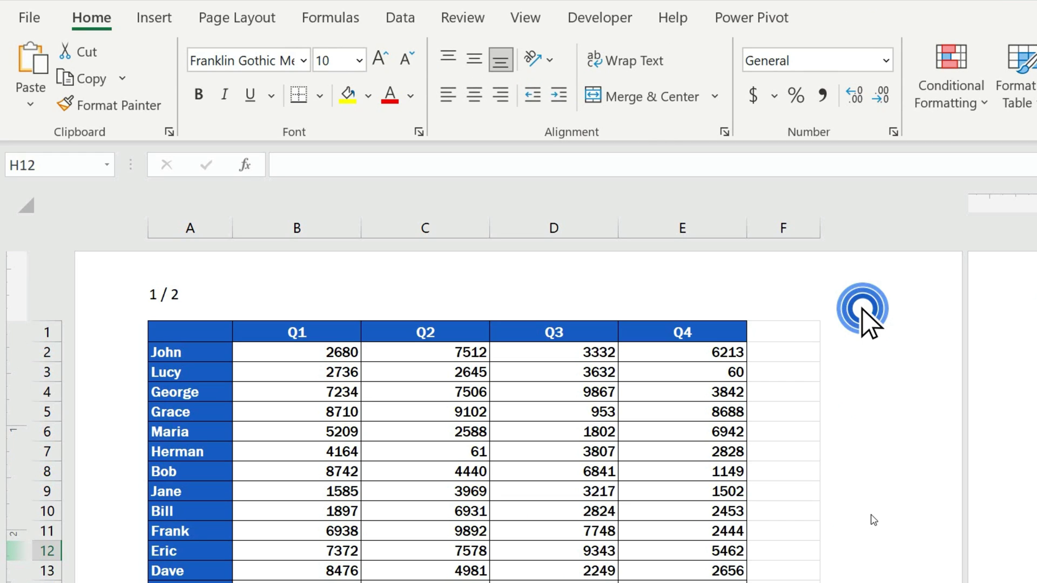
Type 'EasyClick Academy' into the centre header section.
click(564, 308)
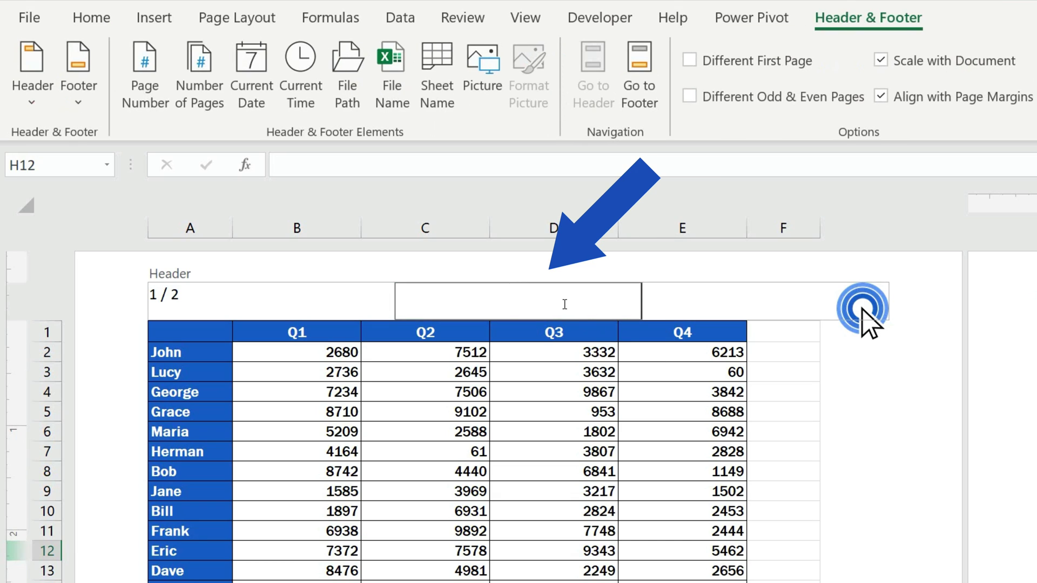
text(EasyClick Academy)
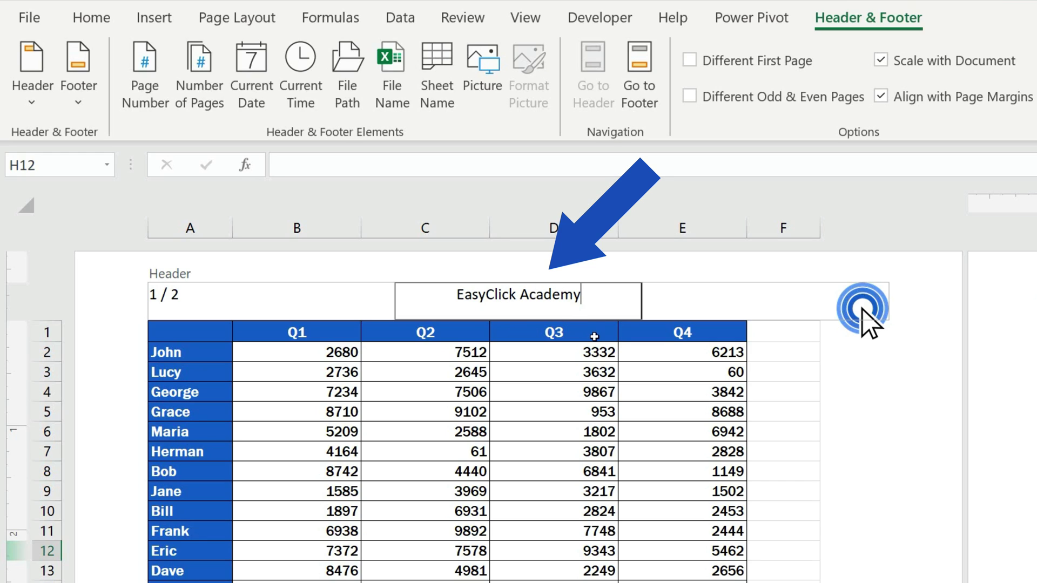
click(857, 397)
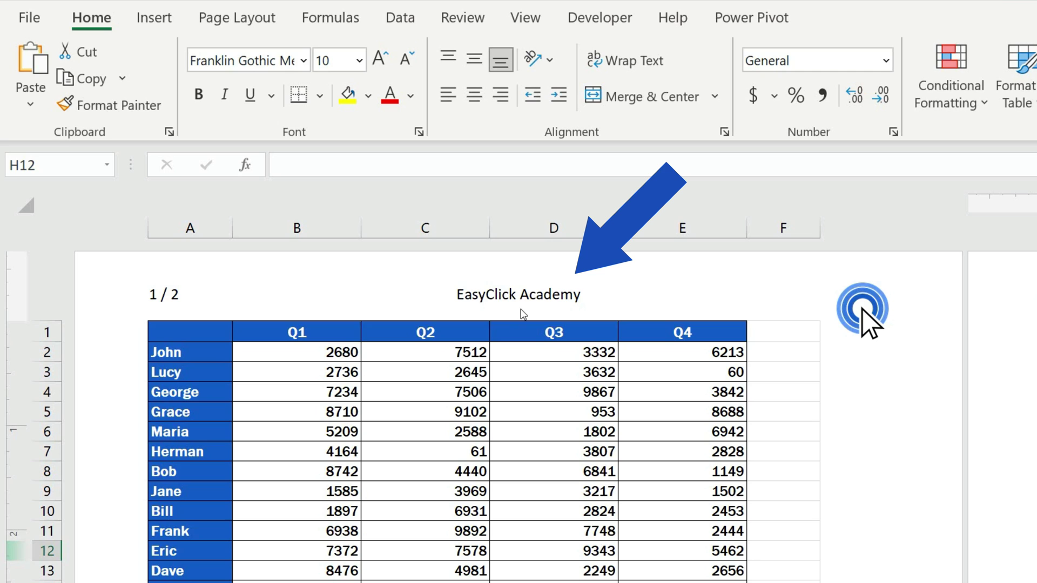
Make the header title Arial size 16 and widen the top margin to about 1.07 inches.
click(541, 313)
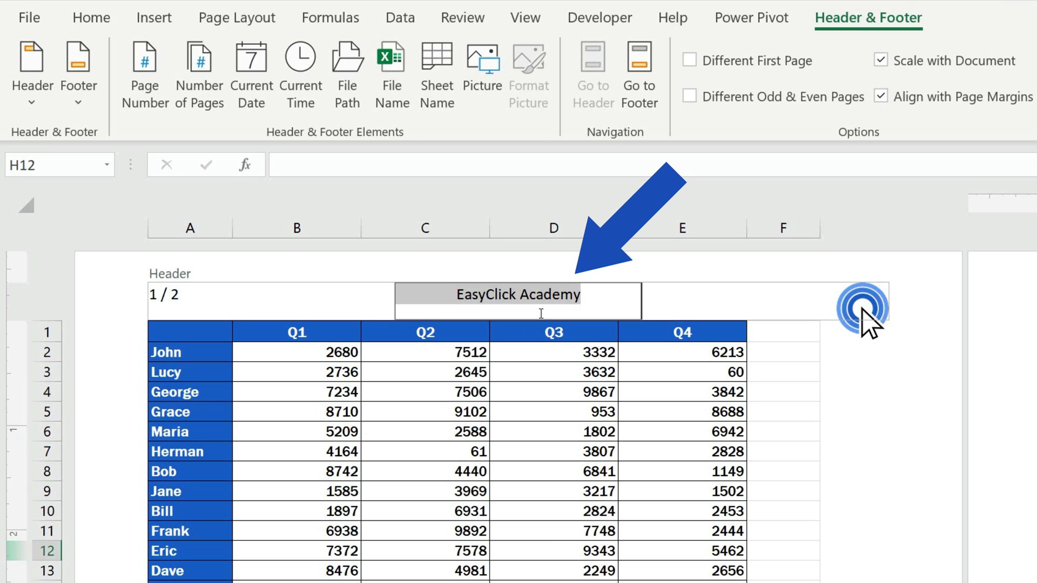
click(104, 19)
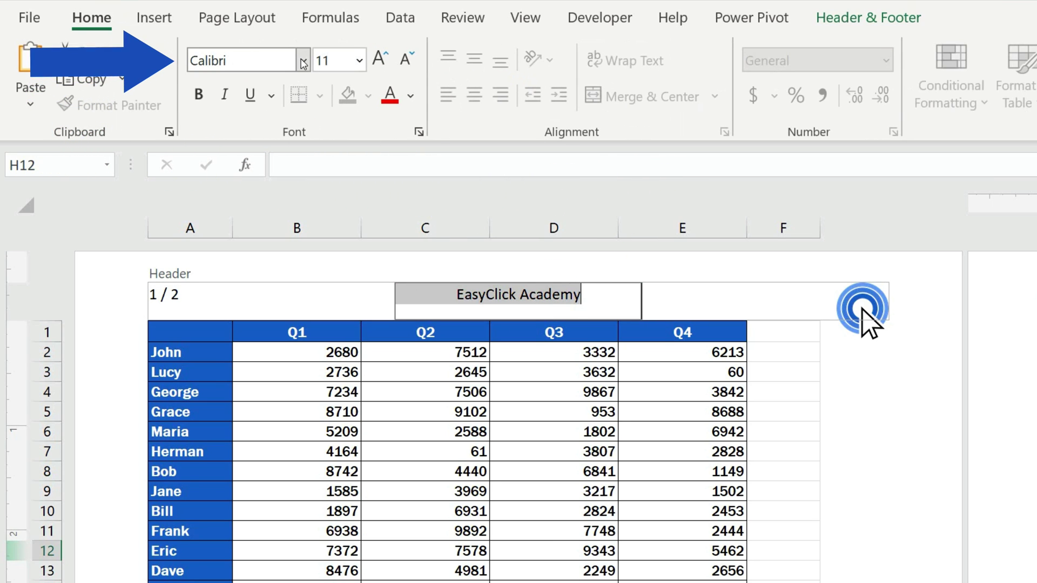
click(303, 63)
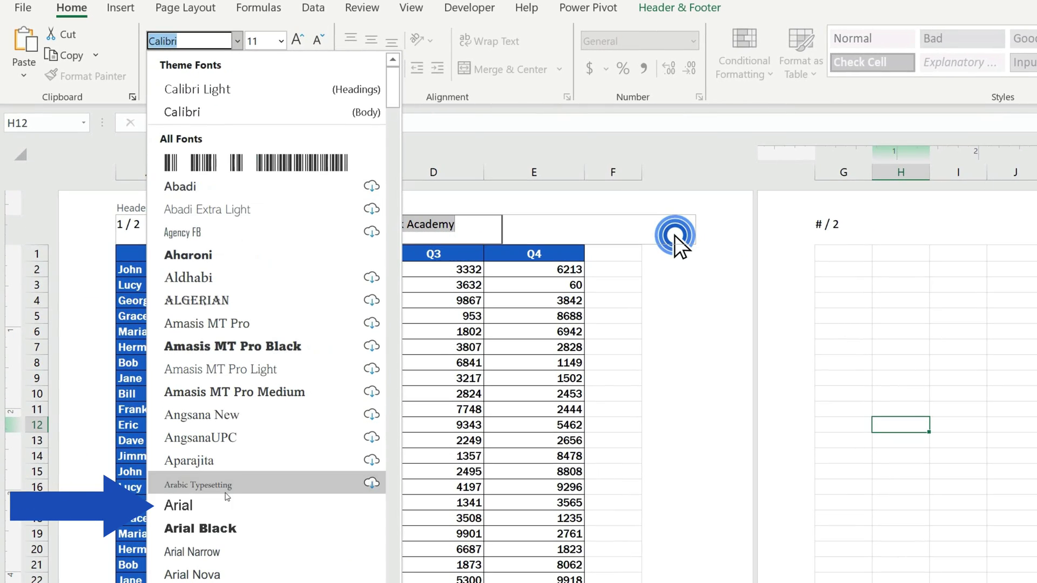
click(226, 499)
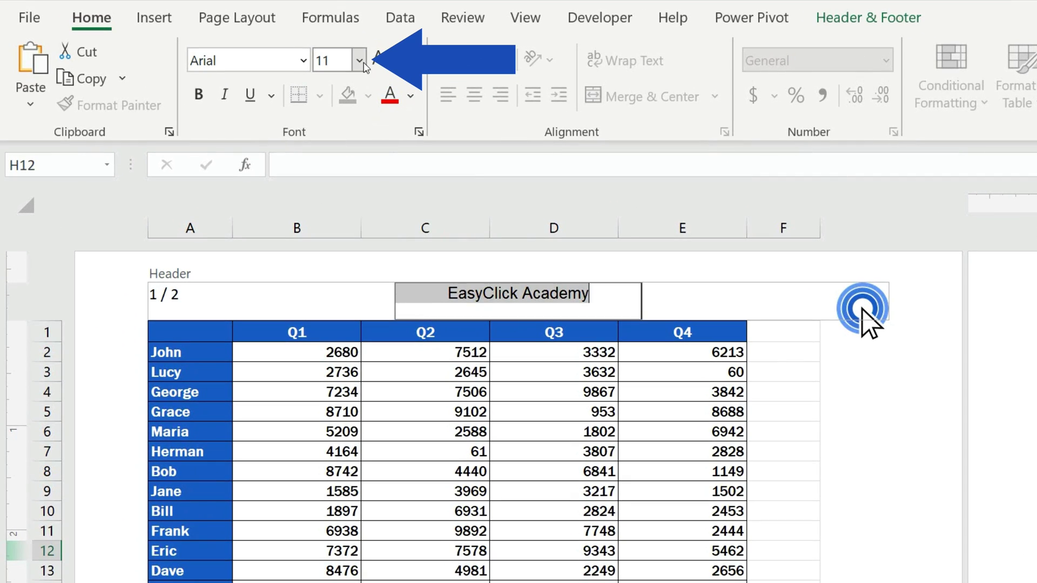
click(284, 43)
click(339, 254)
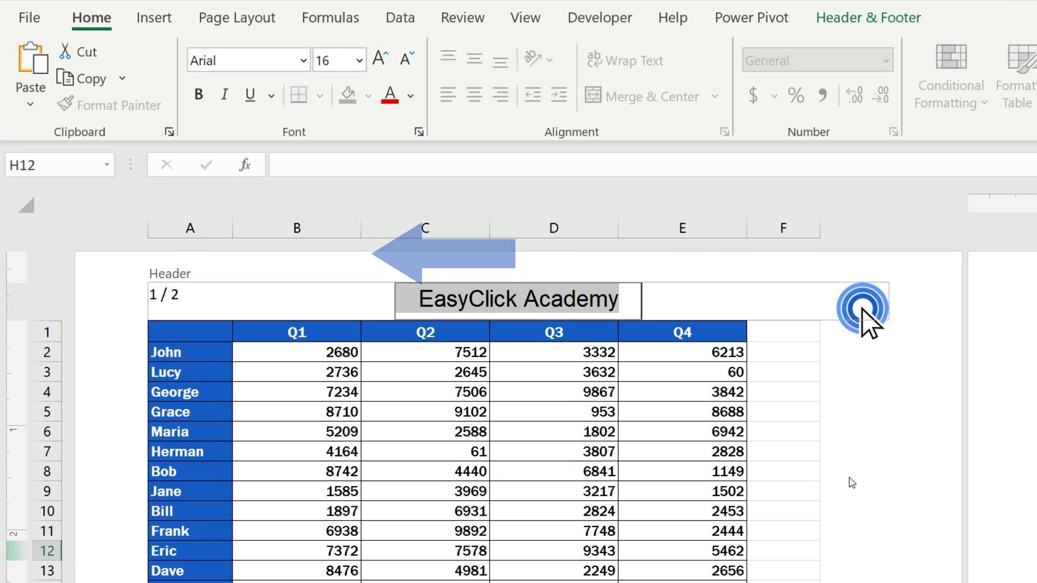
click(851, 482)
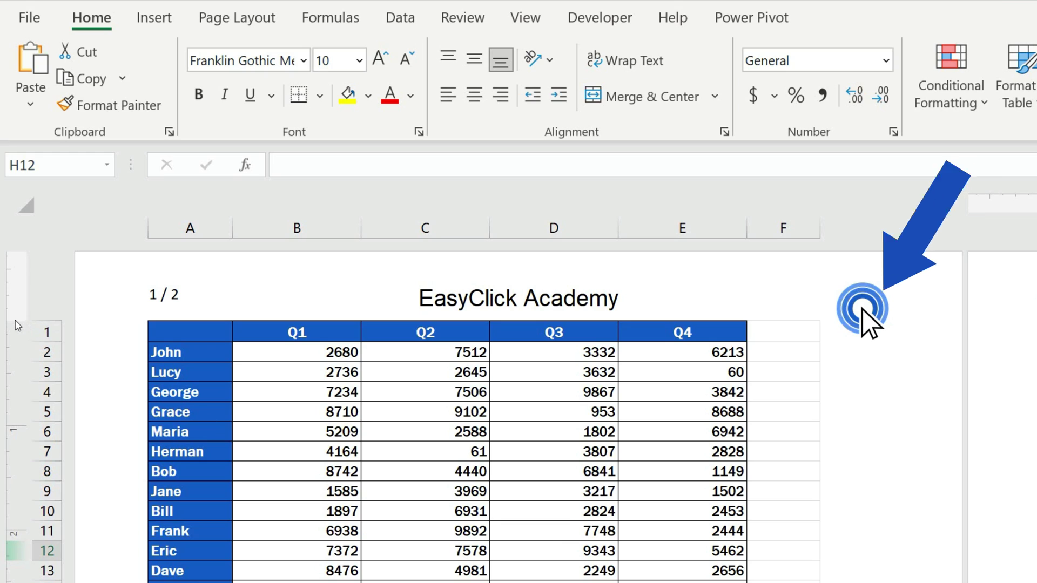
drag(16, 323, 15, 364)
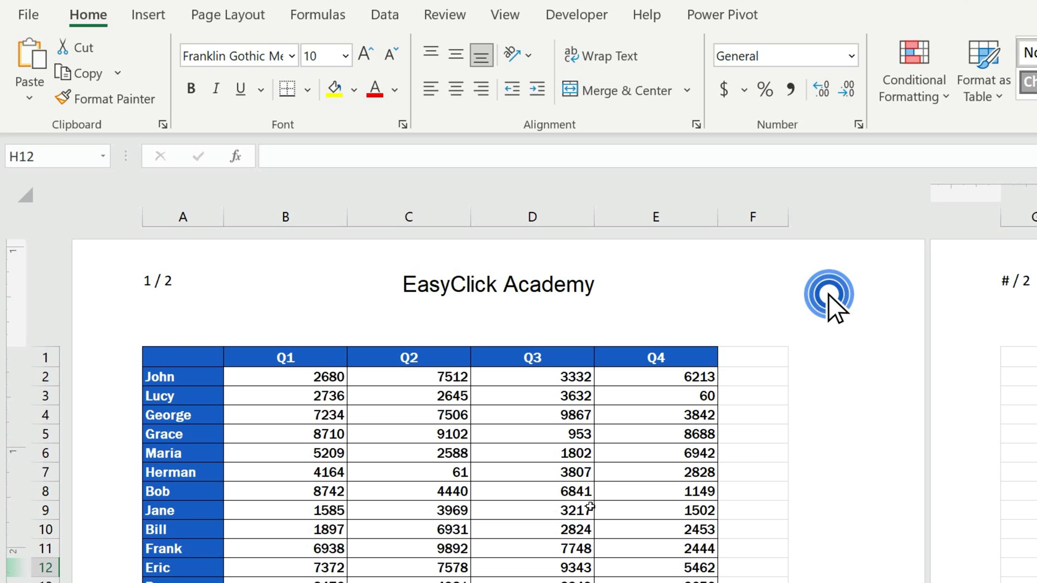
Enable Different First Page in the header options, leaving page 1 with its own header showing only '1'.
click(829, 294)
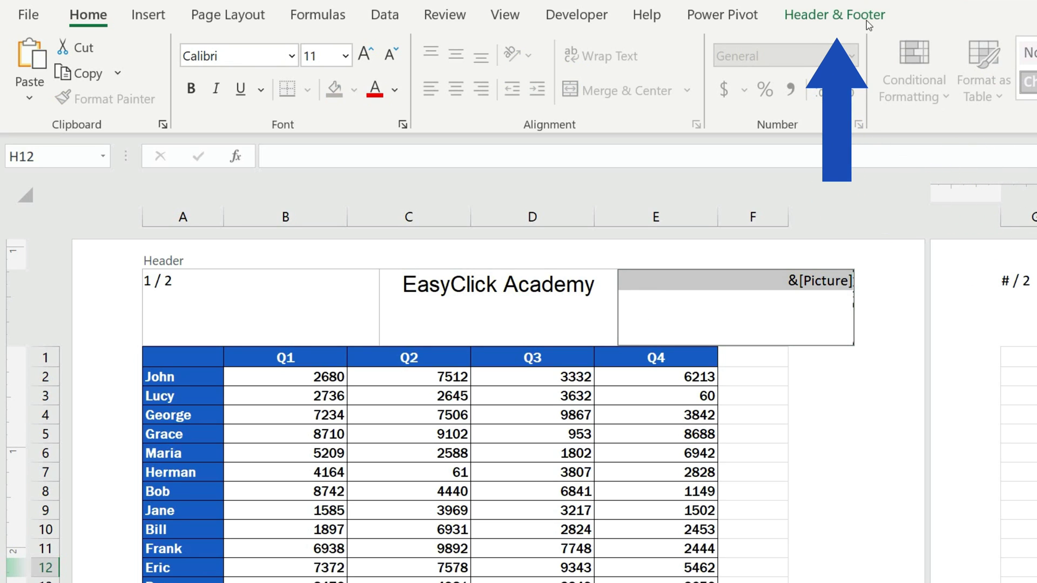
click(860, 19)
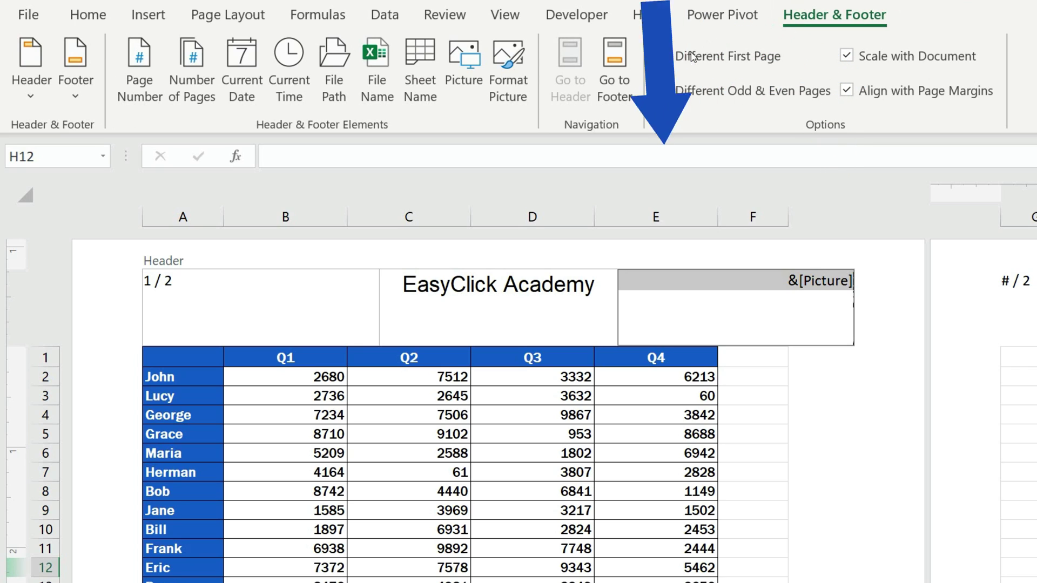
click(663, 56)
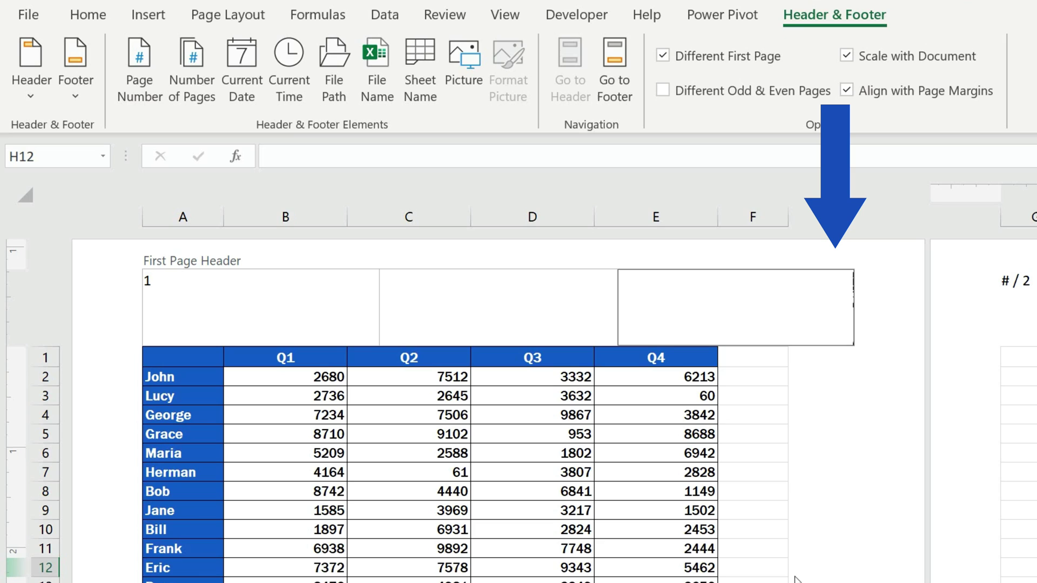
scroll(842, 519, down, 15)
click(862, 355)
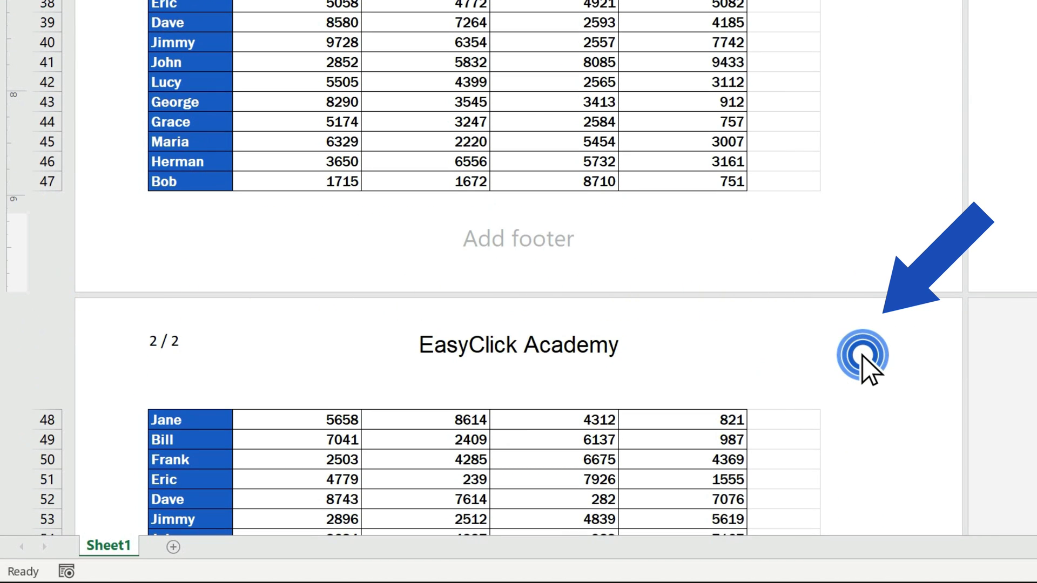
scroll(862, 354, up, 1)
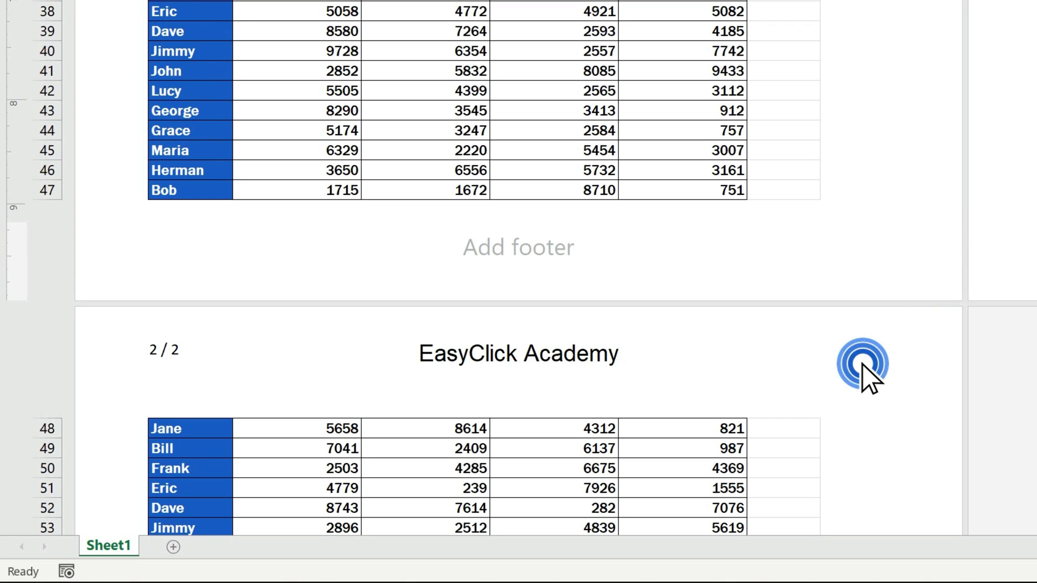
scroll(862, 364, up, 14)
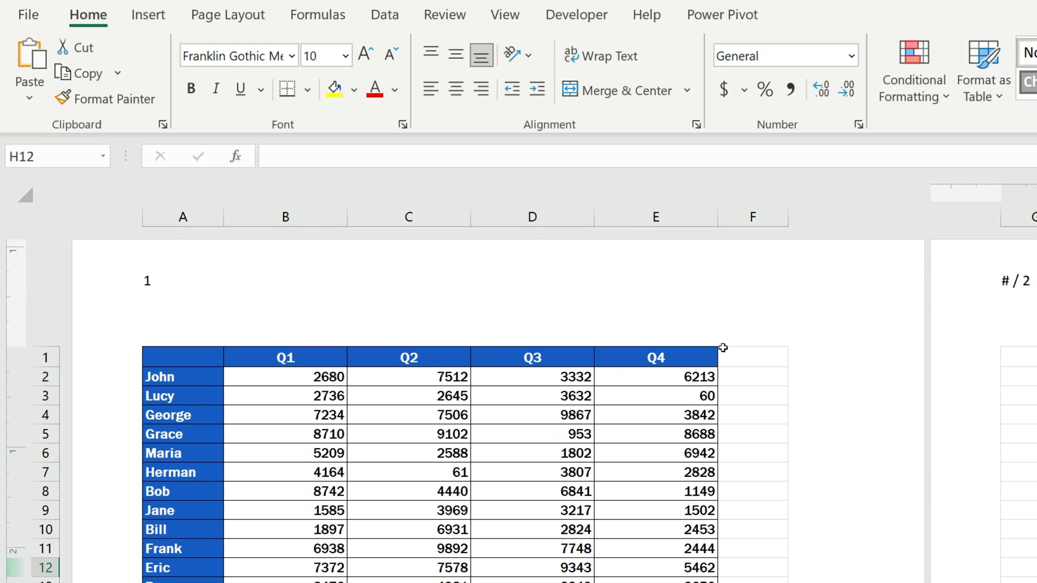
click(683, 308)
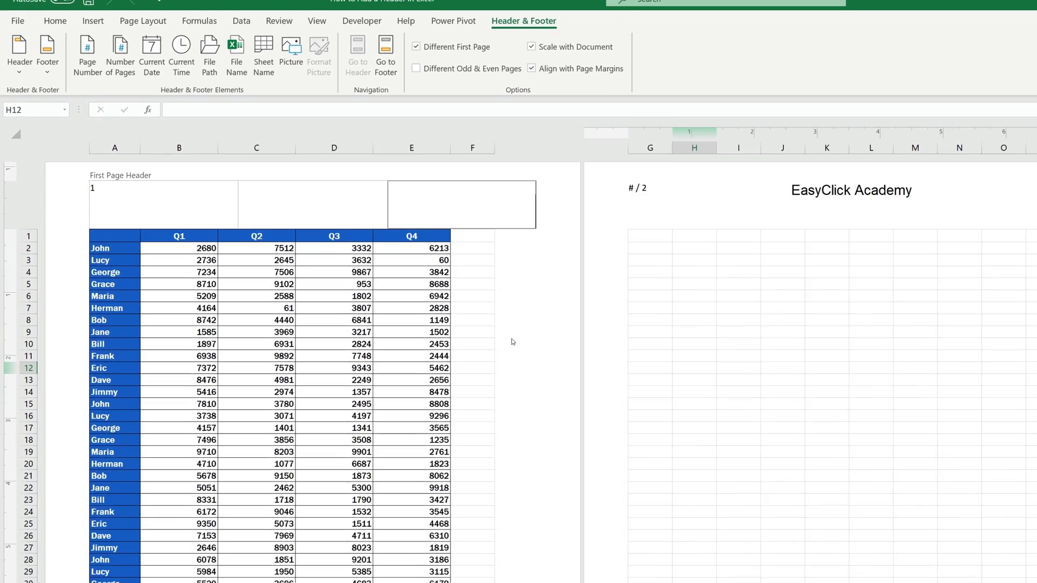
Delete the 'EasyClick Academy' title from page 2's centre header section.
key(Escape)
scroll(813, 525, down, 7)
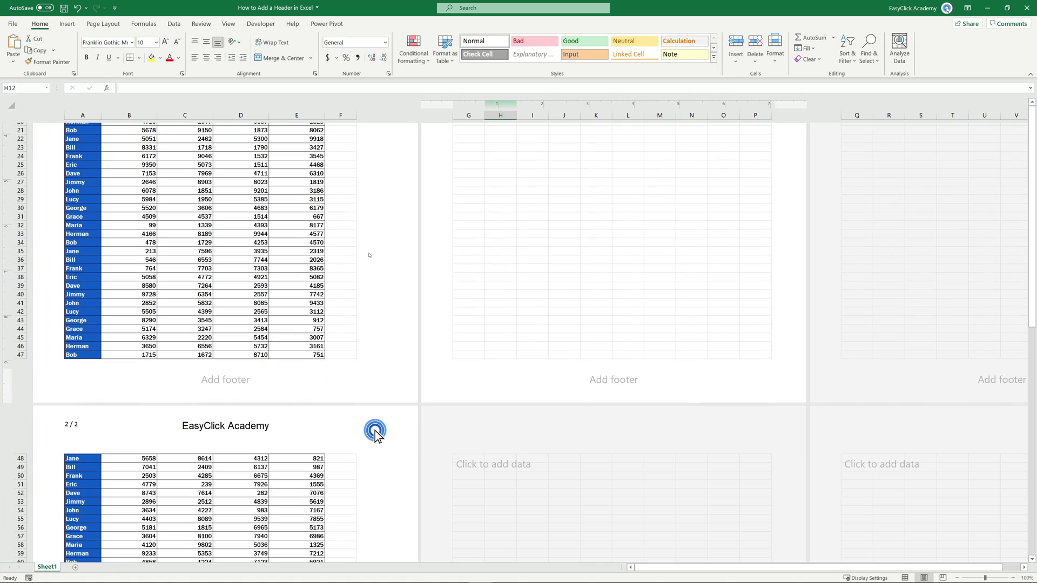
scroll(376, 442, down, 1)
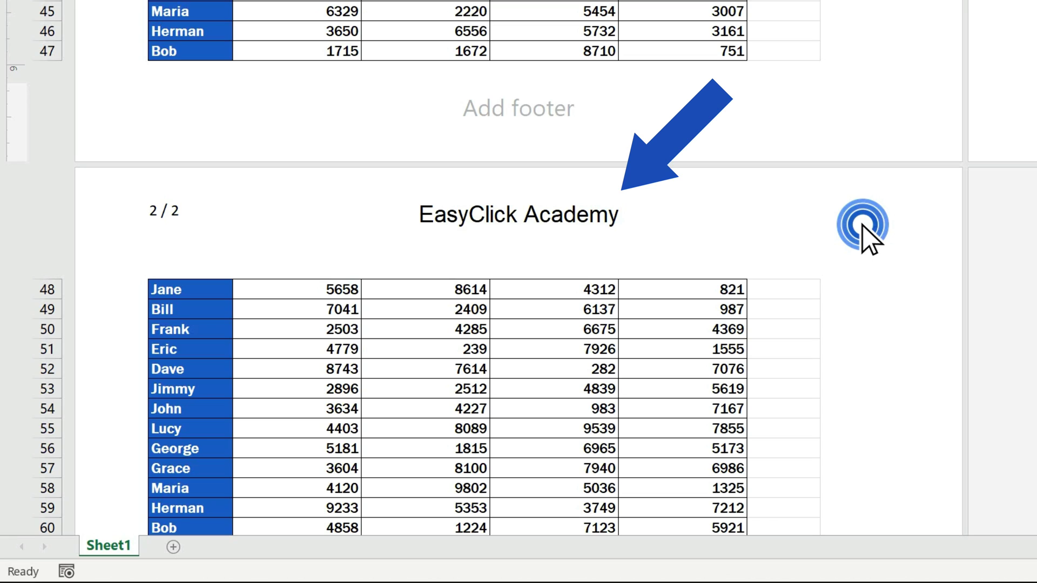
click(575, 216)
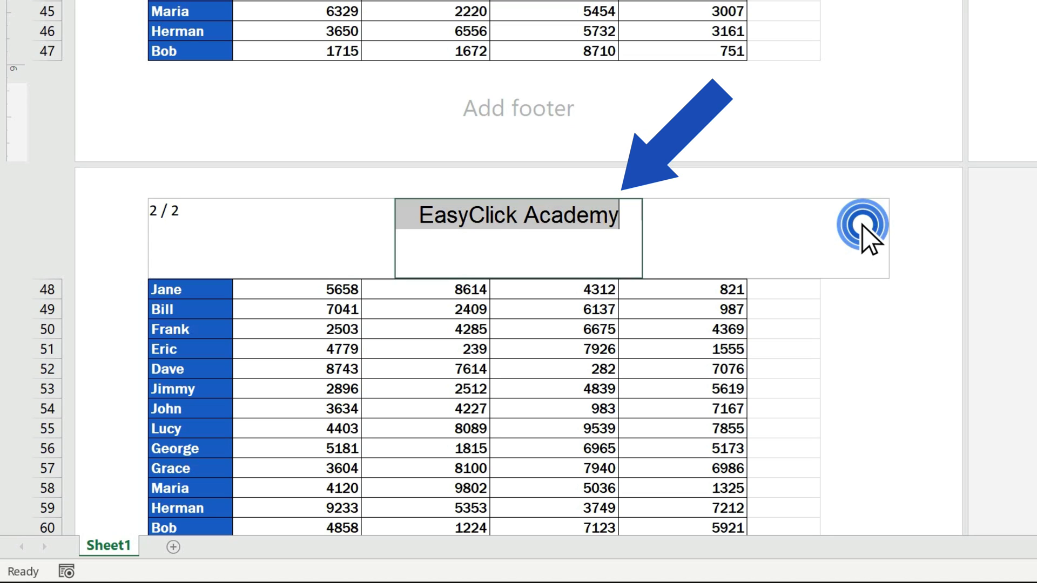
key(Delete)
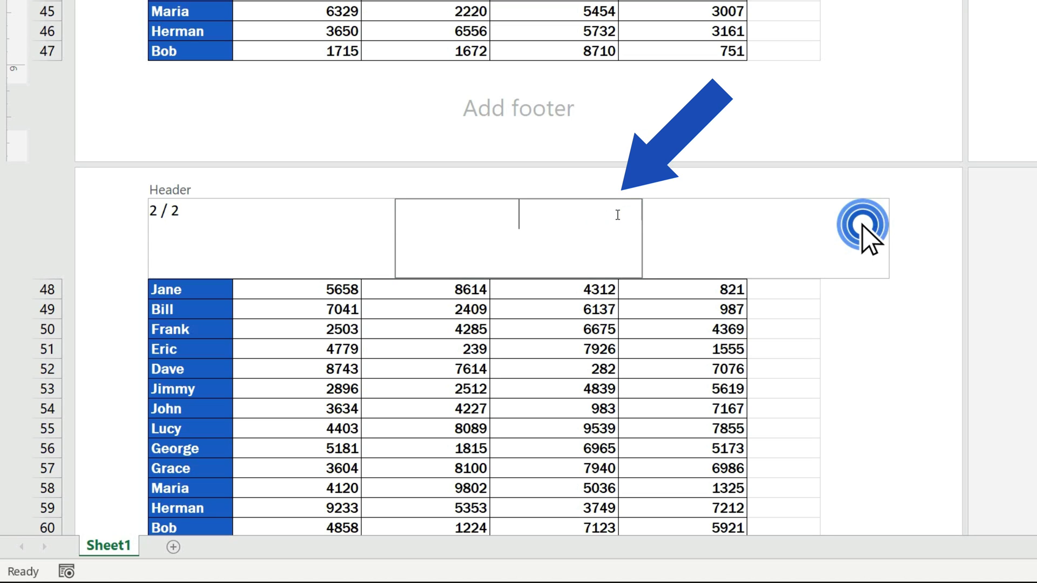
click(881, 366)
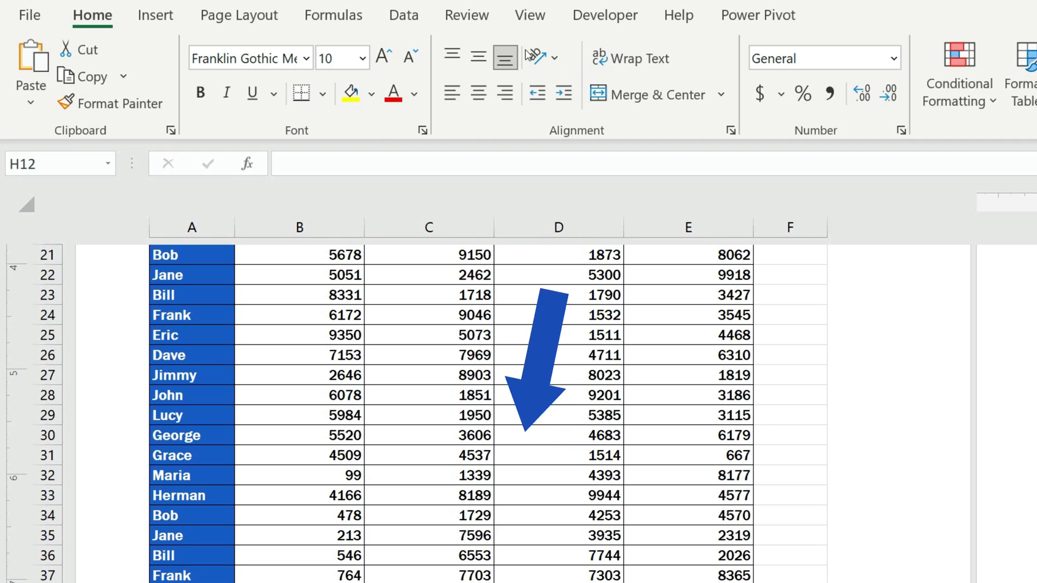
Switch the worksheet from Page Layout back to the plain Normal view.
click(541, 21)
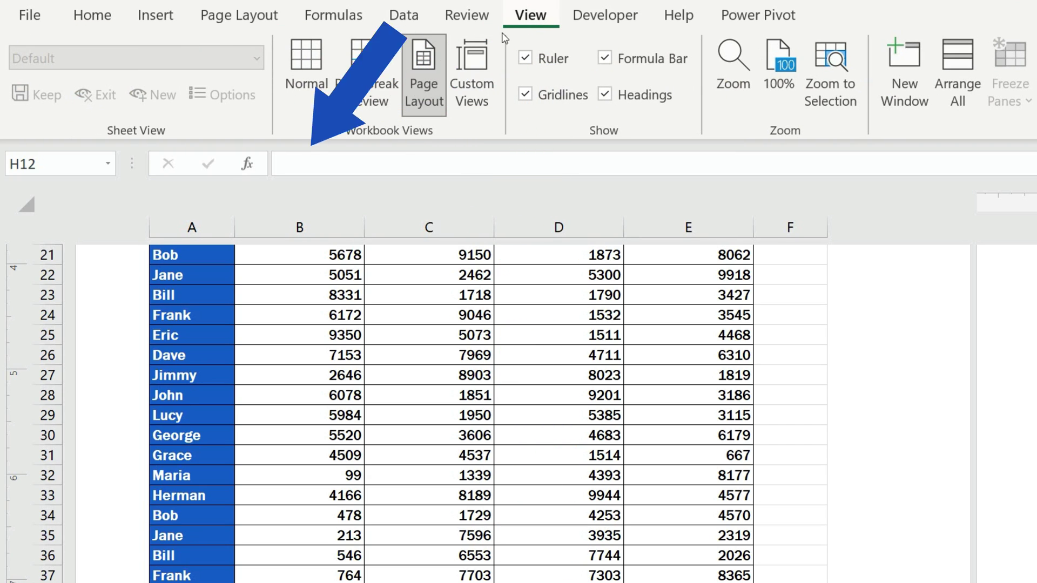
click(320, 59)
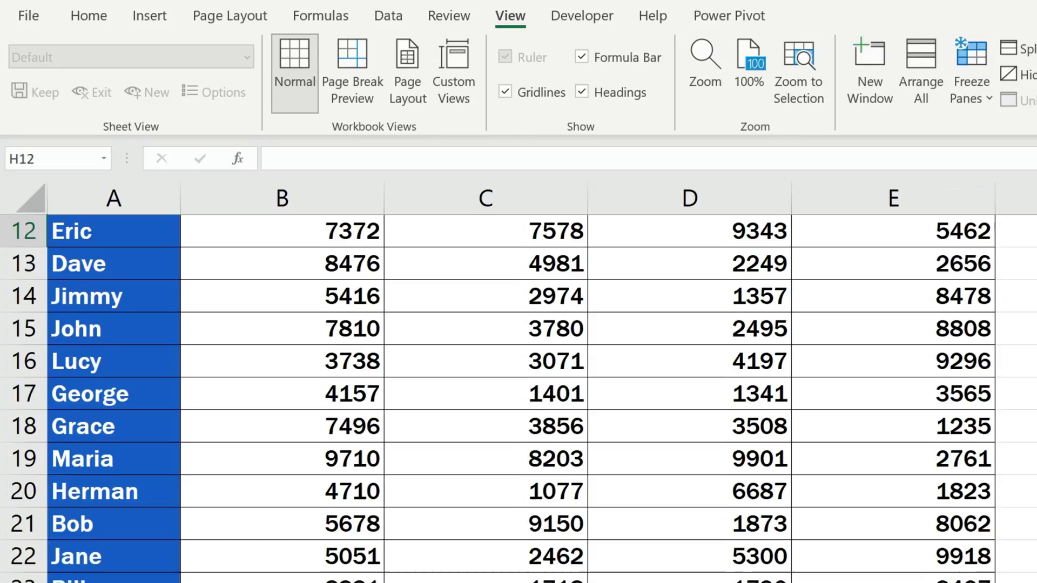